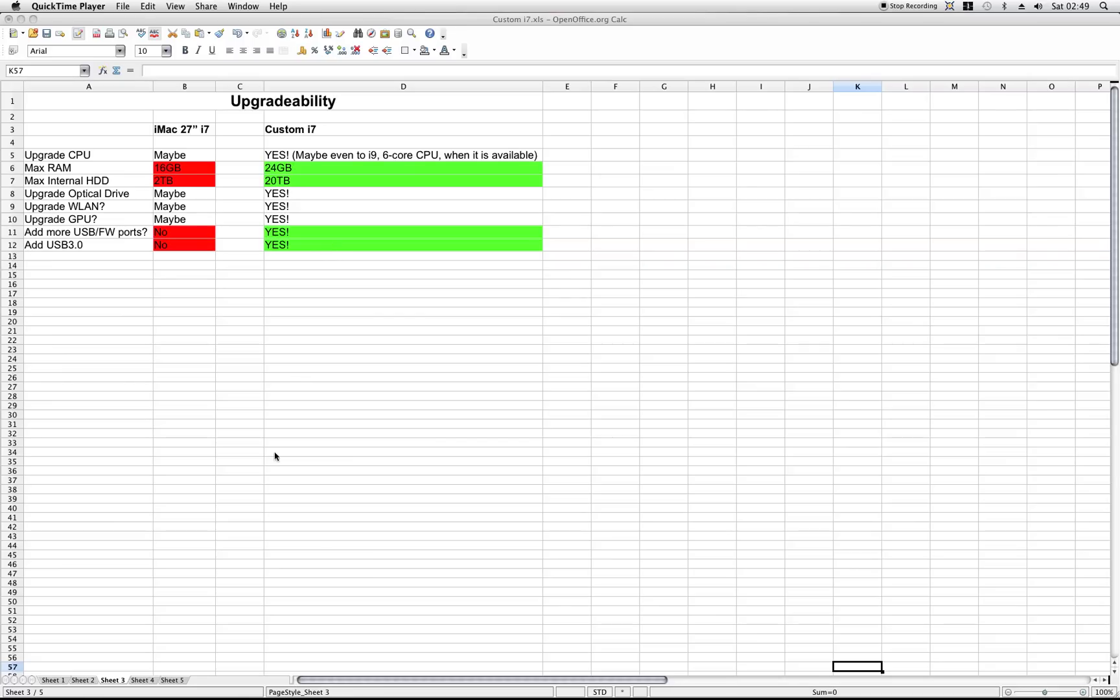
# On Sheet 4, copy "Built-in" from the Mac Pro Quad Firewire 800 cell over the Mac Pro 8-core Firewire 800 and Bluetooth entries.
pyautogui.click(145, 680)
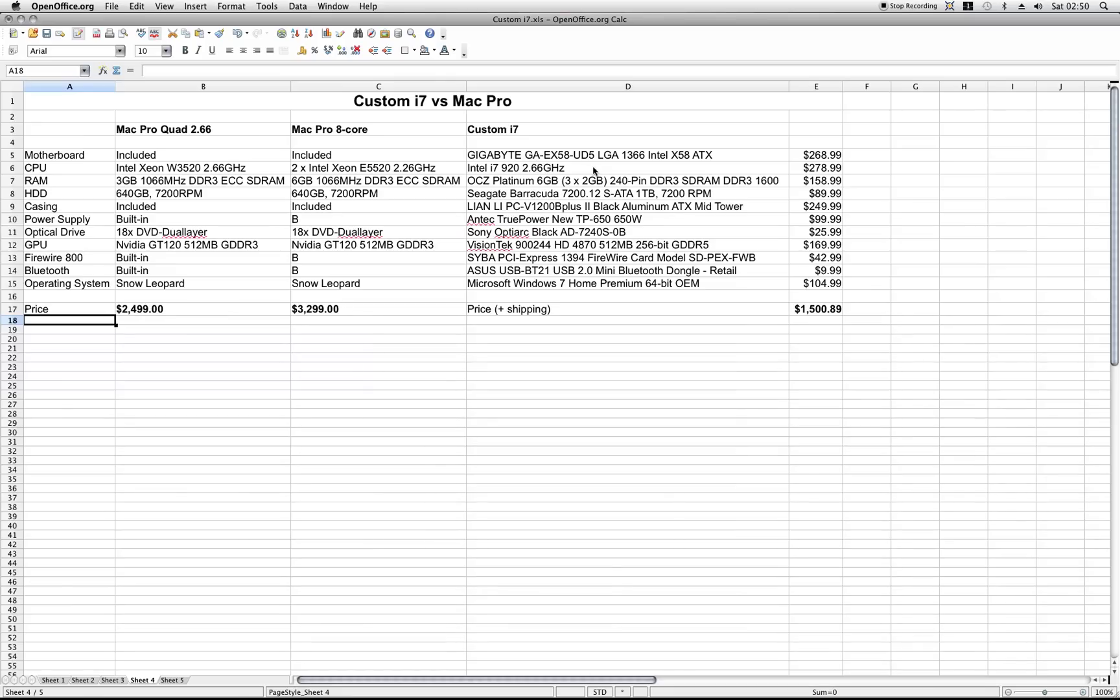
pyautogui.click(559, 245)
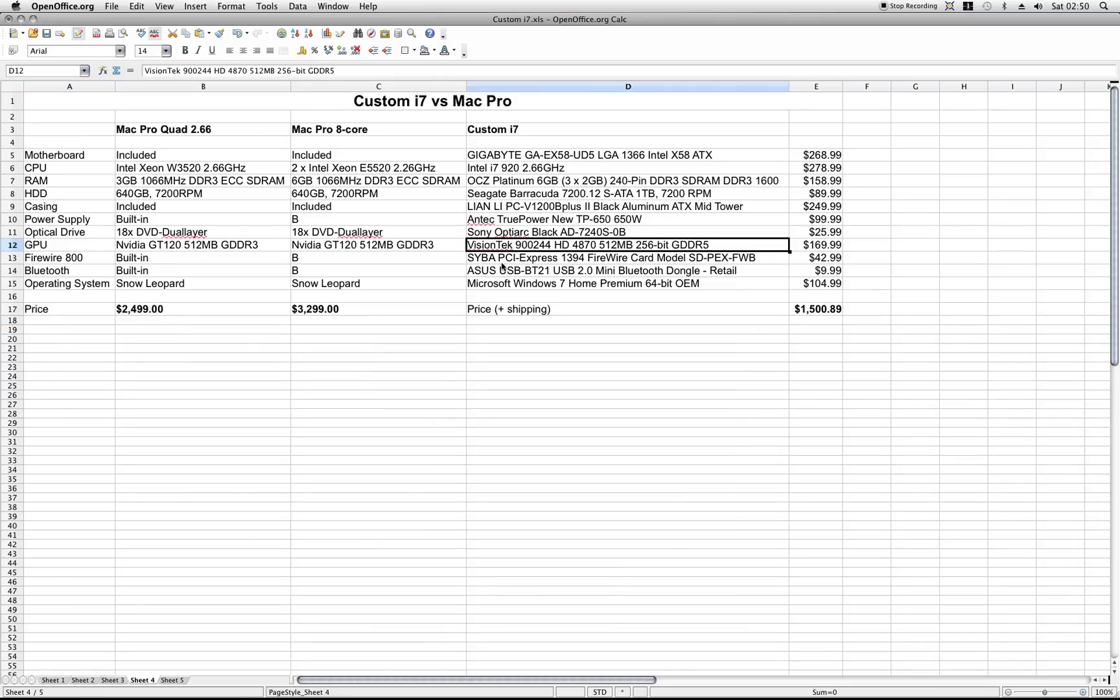
pyautogui.click(203, 263)
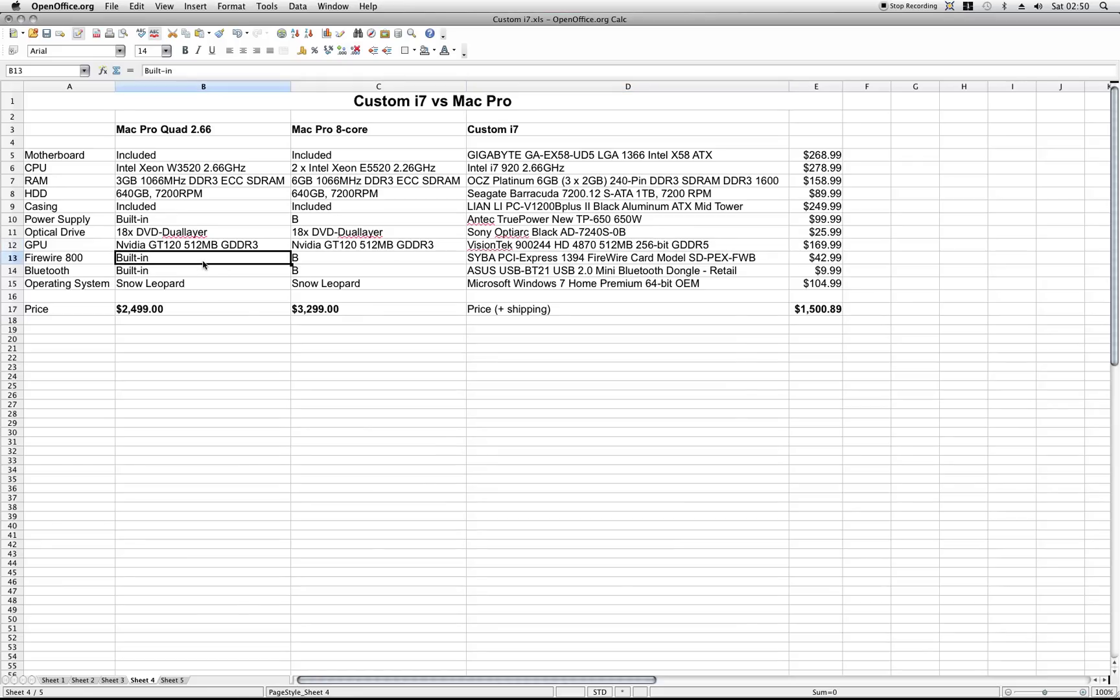
pyautogui.click(329, 260)
pyautogui.press('super+v')
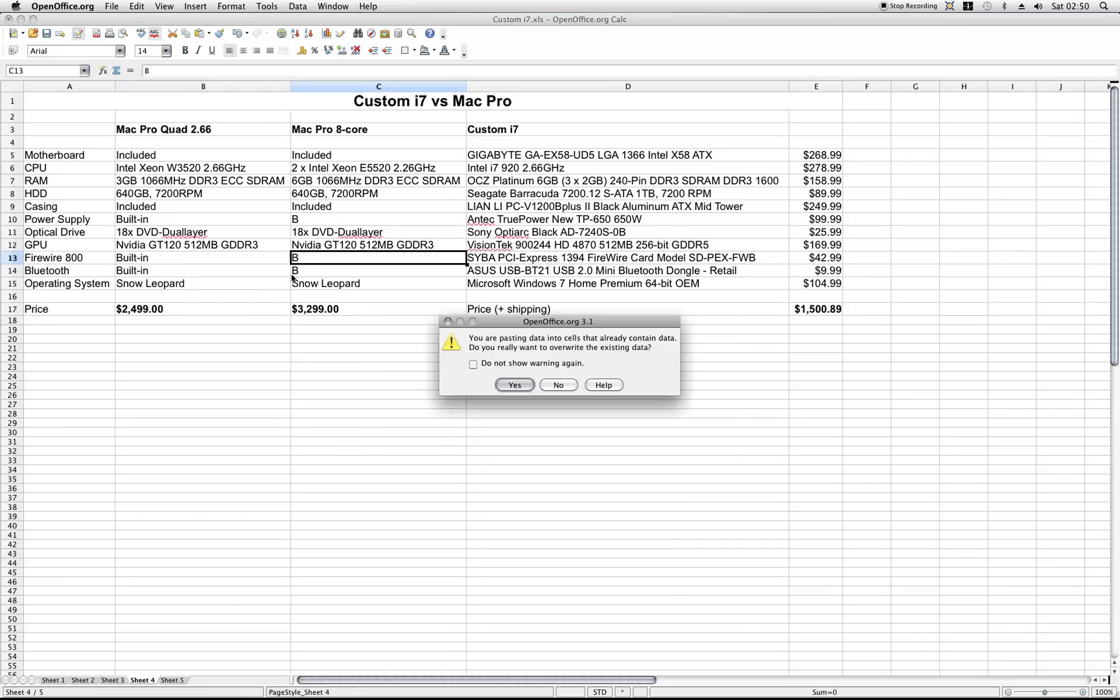
pyautogui.click(520, 387)
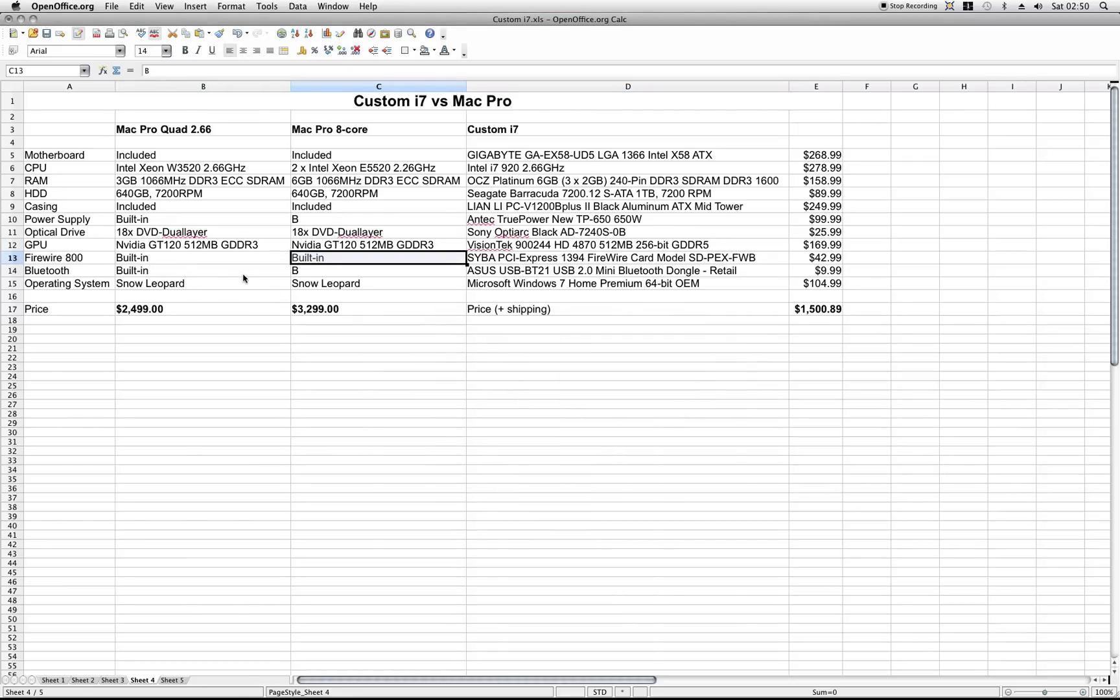
pyautogui.click(342, 272)
pyautogui.write('Built-in')
pyautogui.click(519, 382)
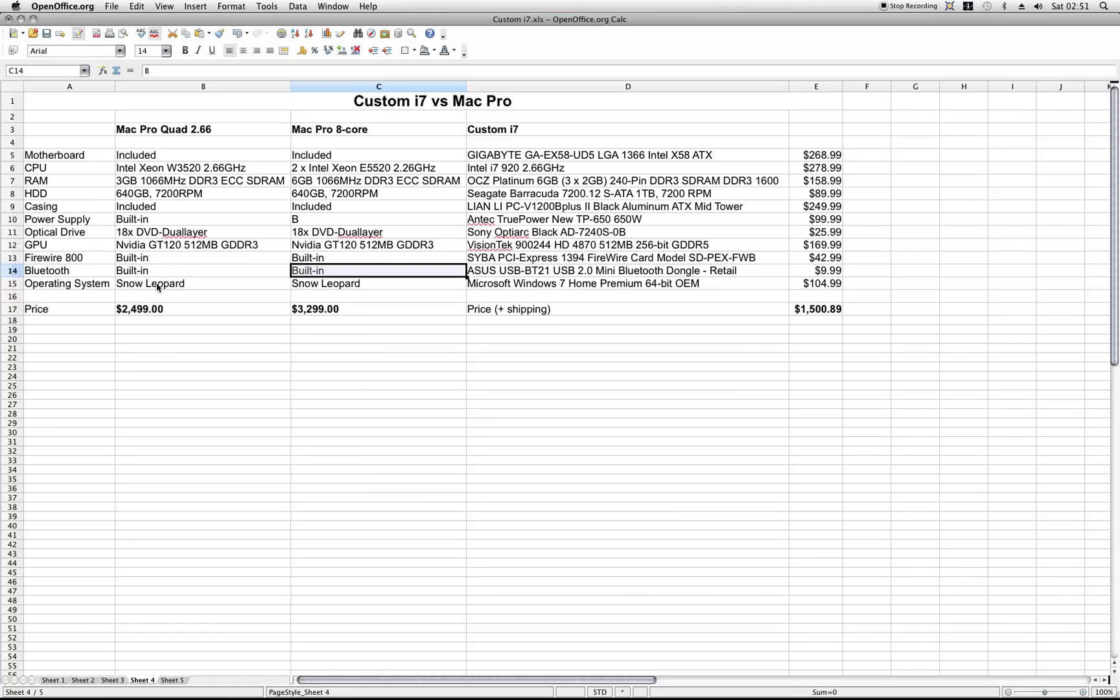
# Paste "Built-in" over the Mac Pro 8-core Power Supply entry in C10.
pyautogui.click(170, 310)
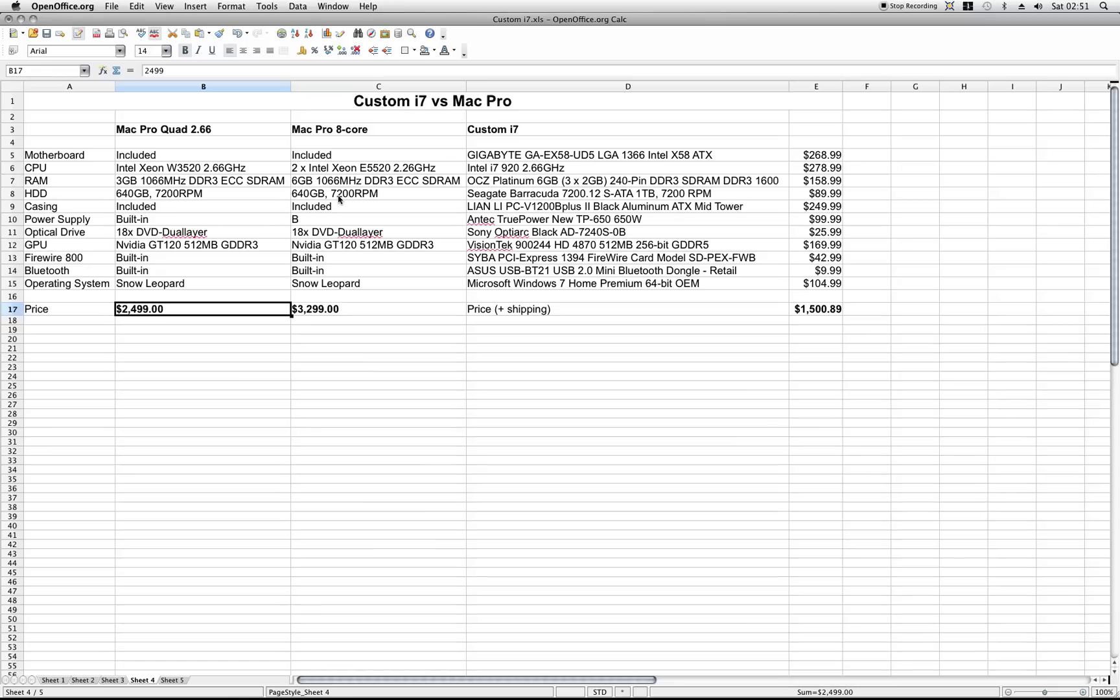
pyautogui.click(328, 220)
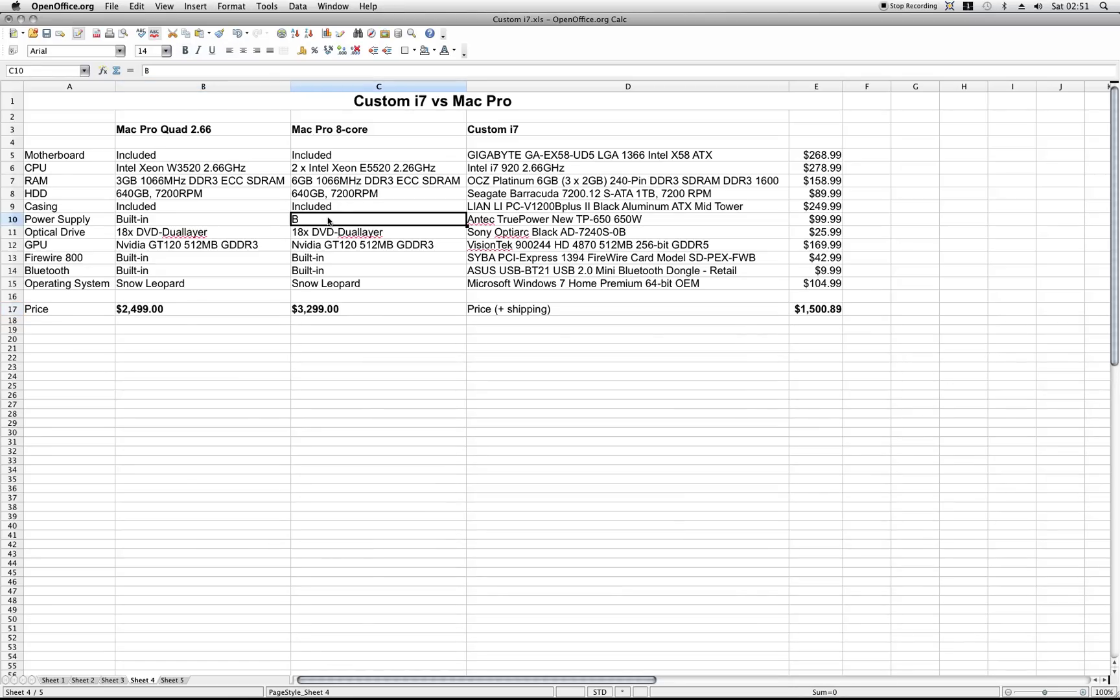
pyautogui.press('super+v')
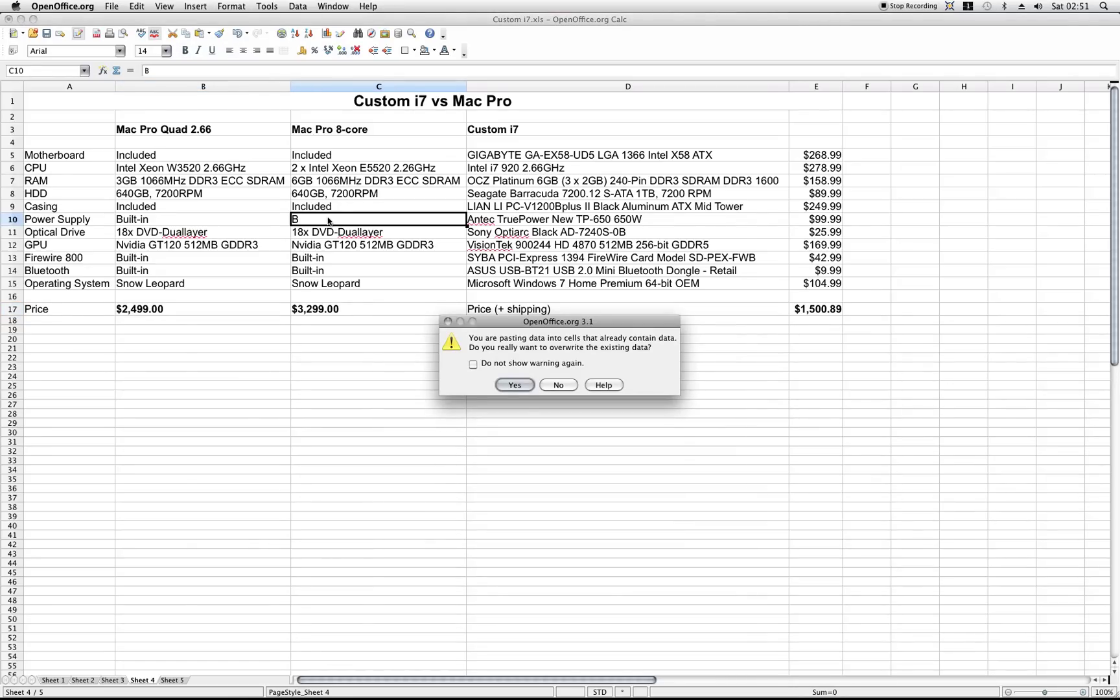
pyautogui.click(508, 385)
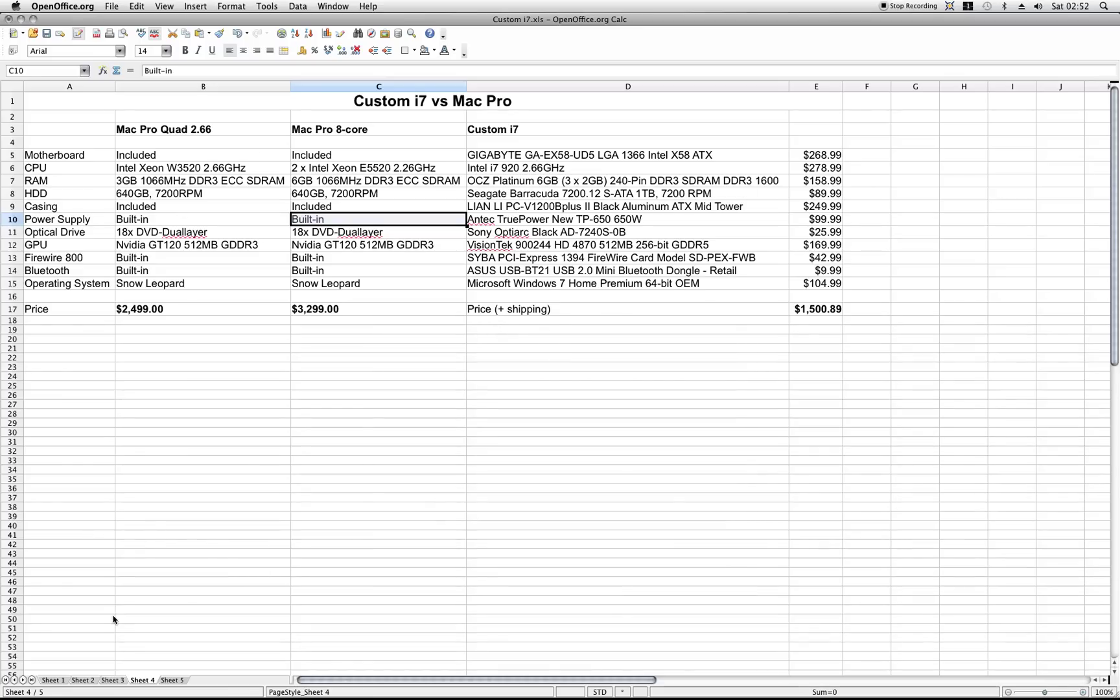
# On Sheet 5, change the CPU entry of the Custom i7 @ 3.6GHz column to "Intel i7 920 @3.6GHz".
pyautogui.click(171, 680)
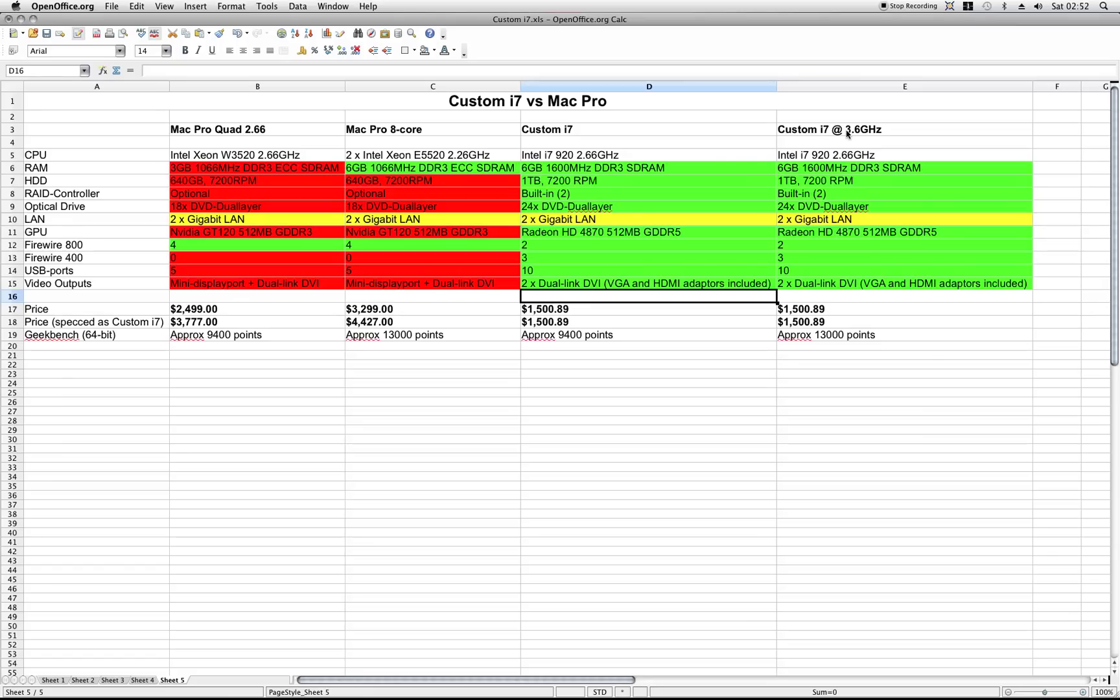
pyautogui.doubleClick(843, 157)
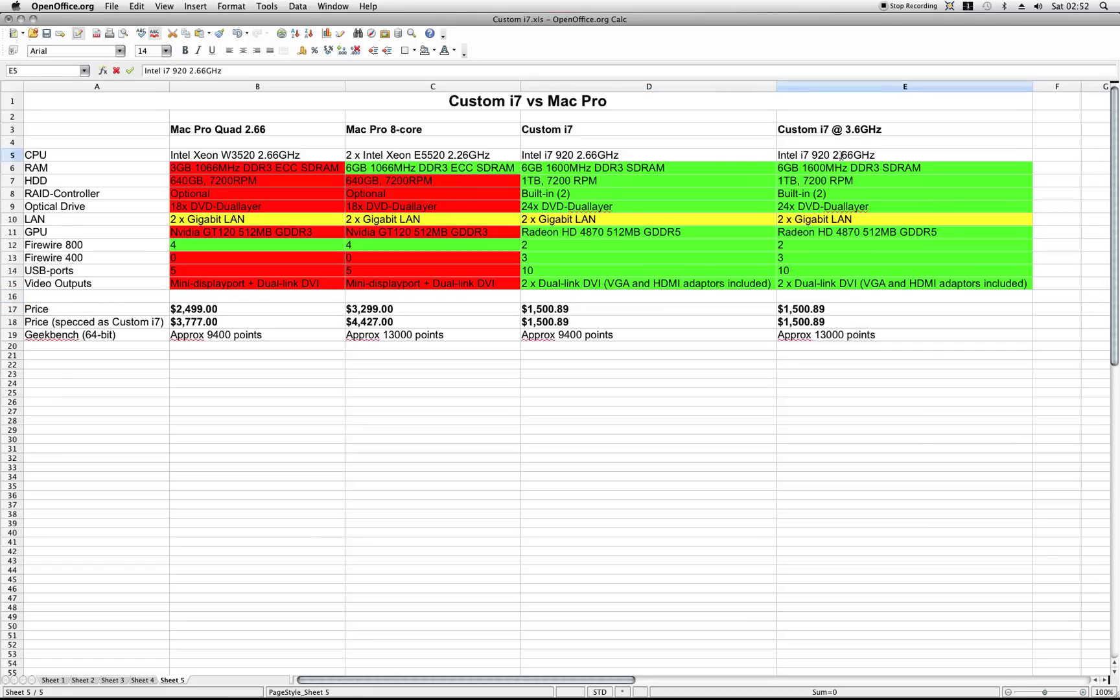
pyautogui.press('BackSpace')
pyautogui.write('@3')
pyautogui.press('Right')
pyautogui.press('Delete')
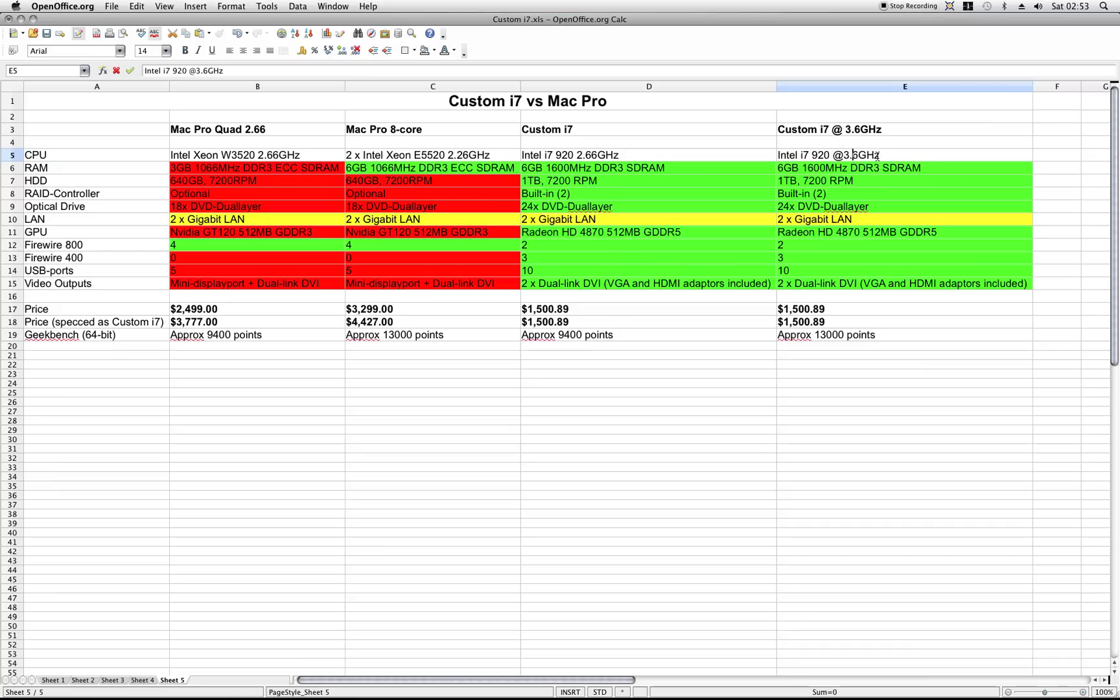
pyautogui.press('Return')
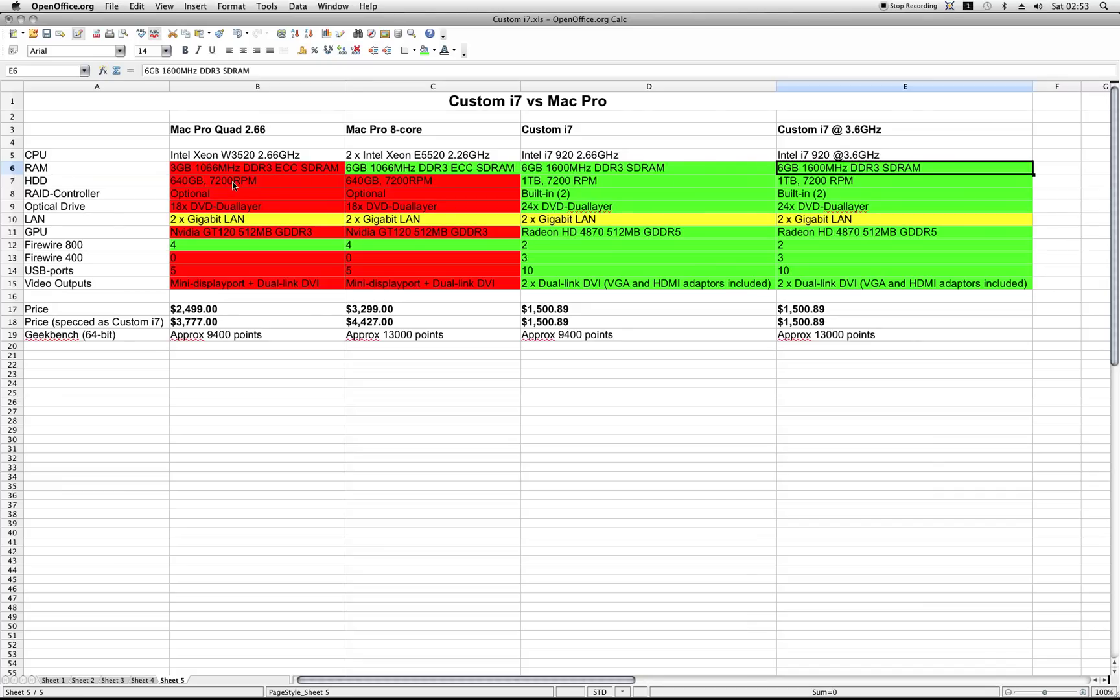
# Apply a light red background to the Firewire 800 cells of both Custom i7 columns, D12:E12.
pyautogui.click(593, 184)
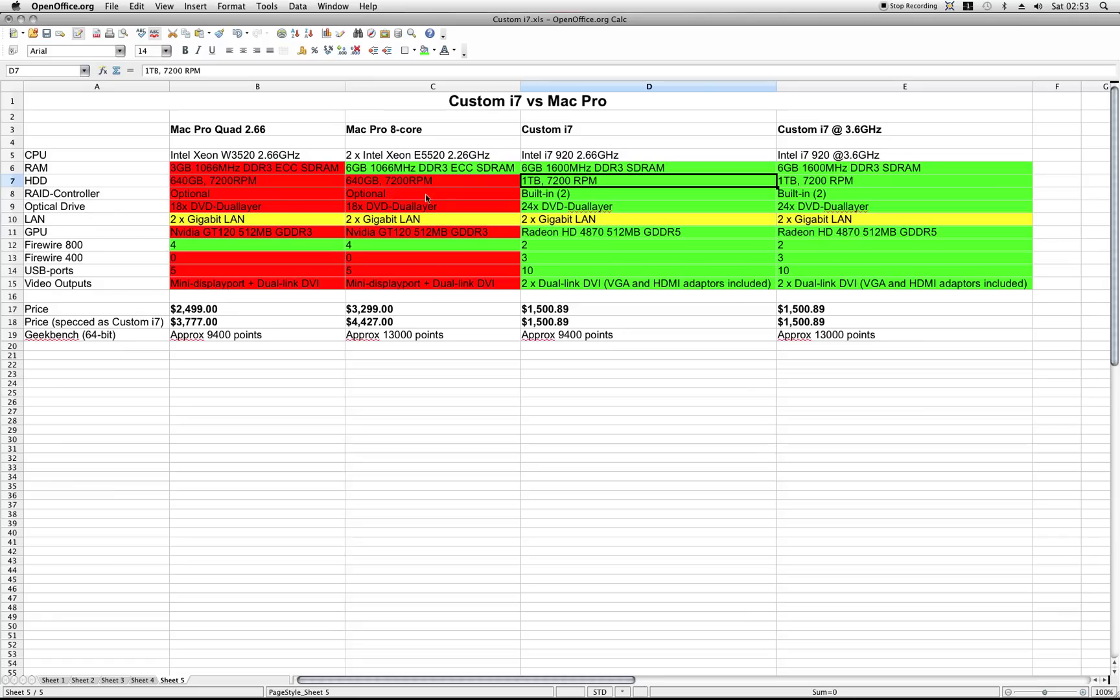
pyautogui.click(592, 194)
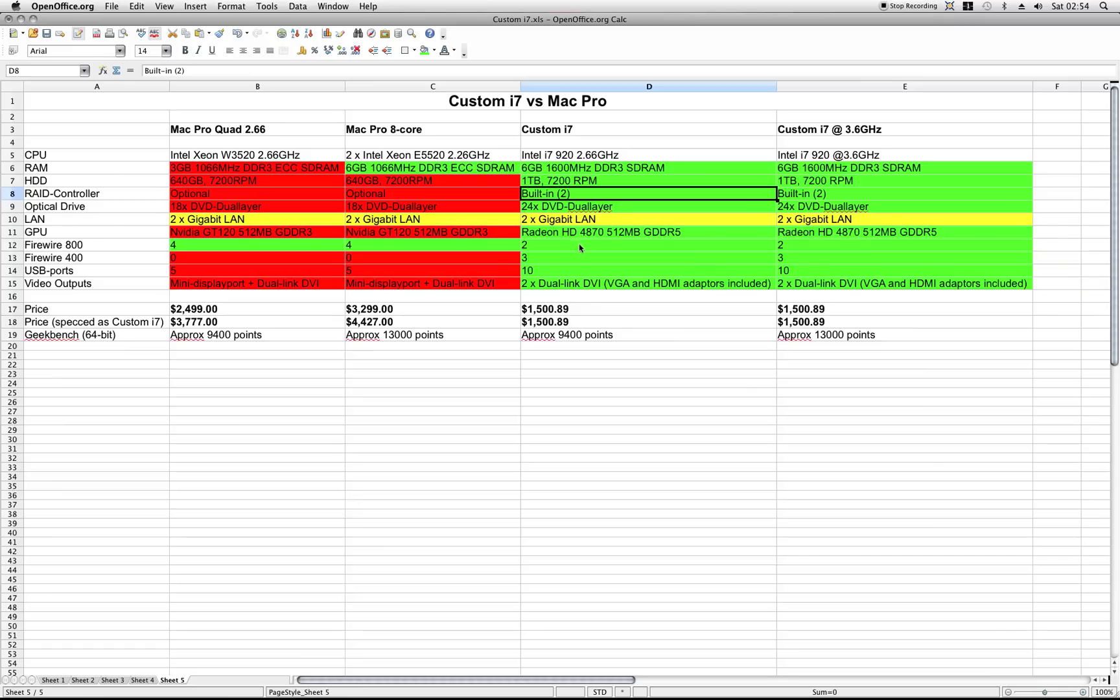
pyautogui.moveTo(582, 247); pyautogui.dragTo(824, 251)
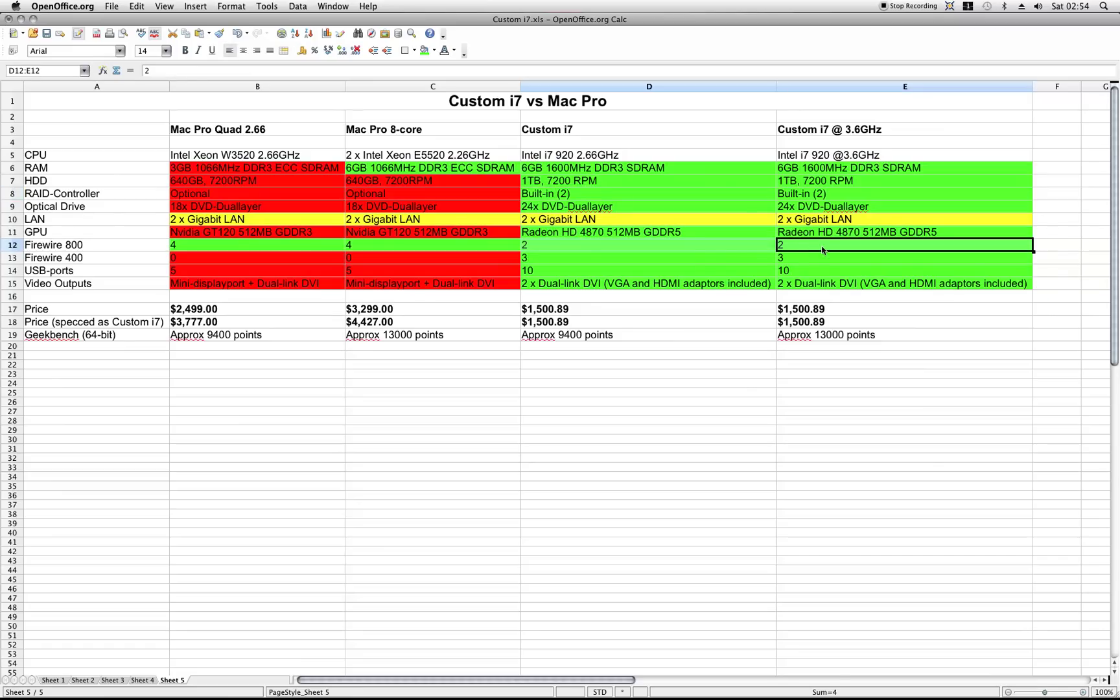
pyautogui.click(433, 51)
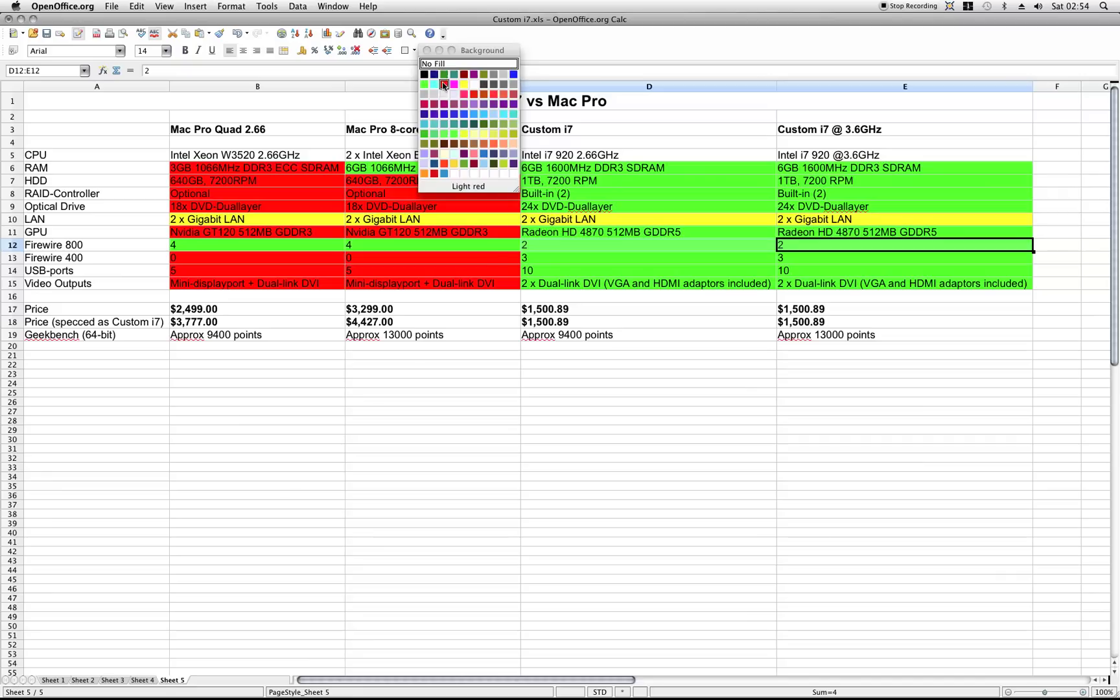
pyautogui.click(443, 85)
# Compare the Firewire 400 and USB port counts, both price rows and the Geekbench scores across the four computer configurations.
pyautogui.click(612, 270)
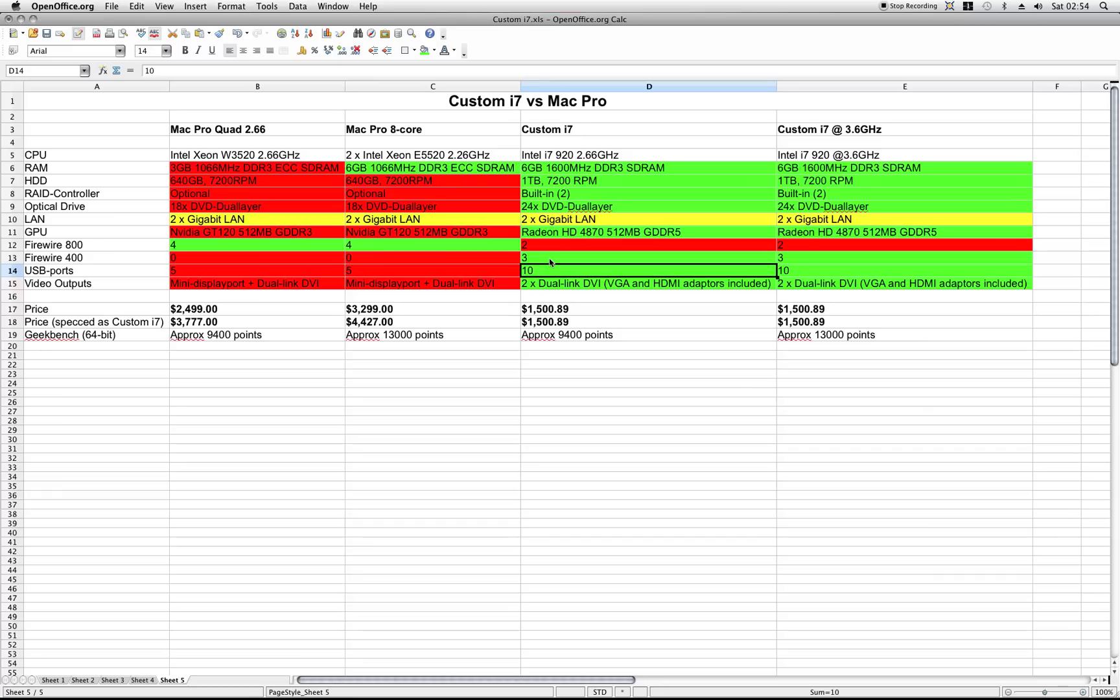
pyautogui.click(576, 260)
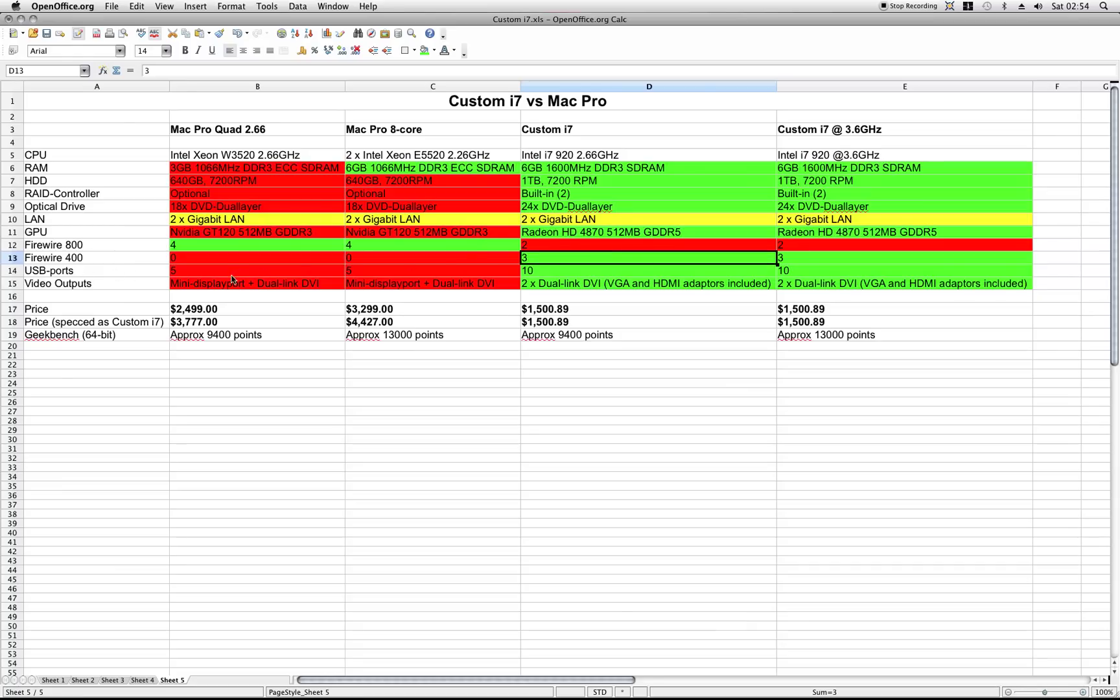
pyautogui.click(572, 272)
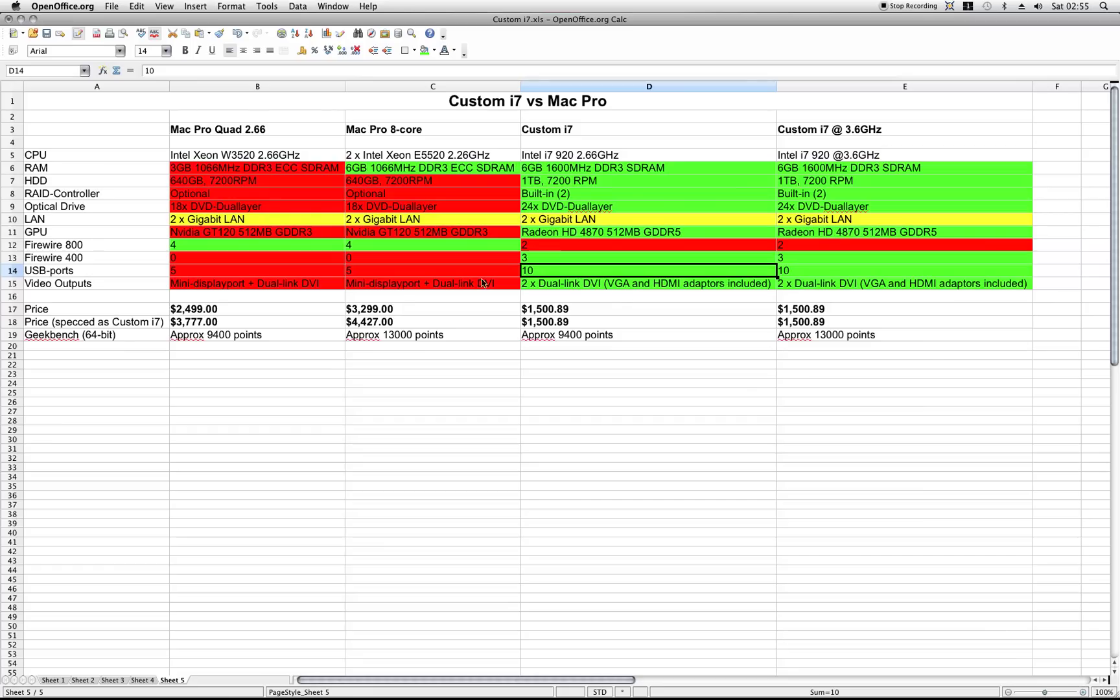
pyautogui.click(257, 311)
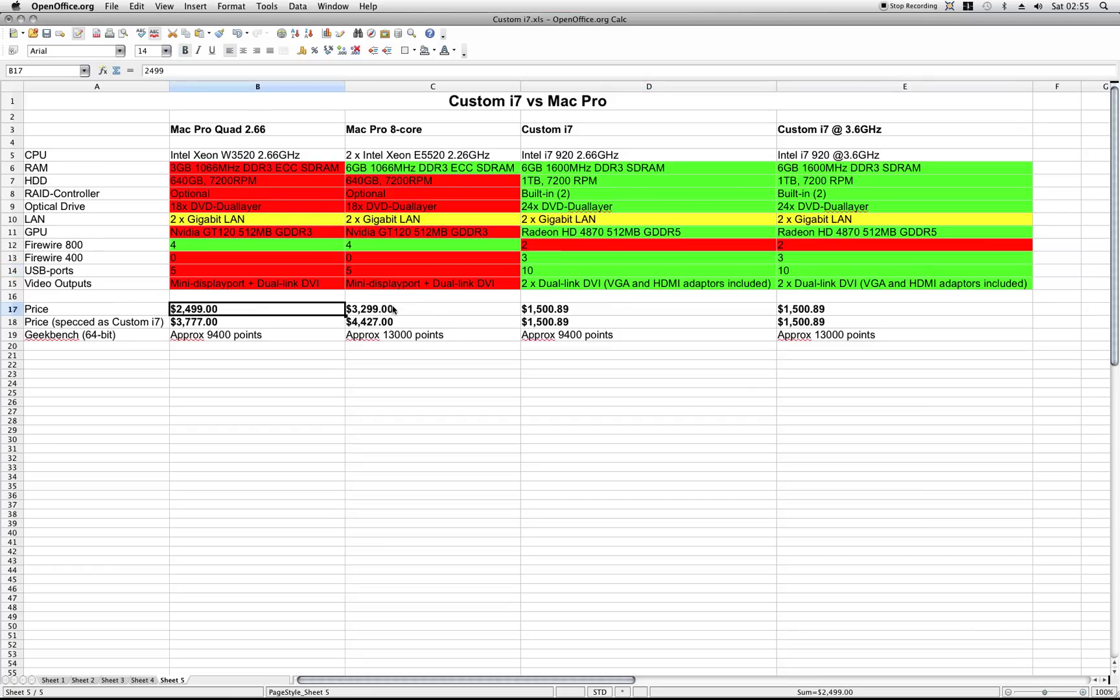
pyautogui.click(433, 311)
pyautogui.click(561, 311)
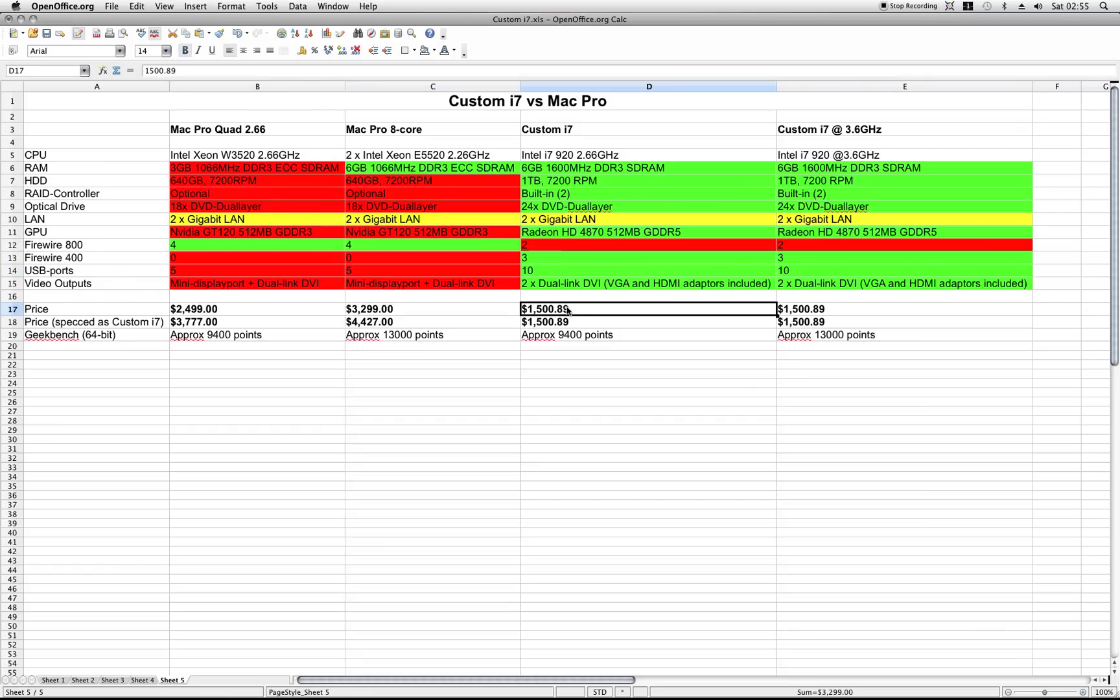
pyautogui.click(821, 311)
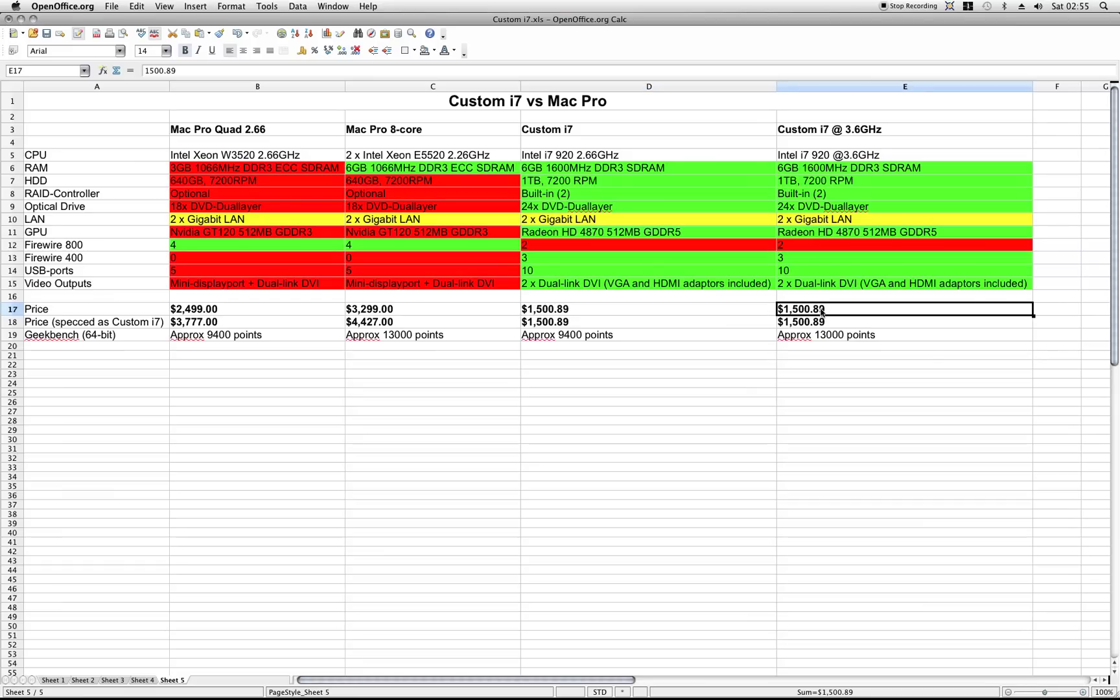
pyautogui.click(232, 324)
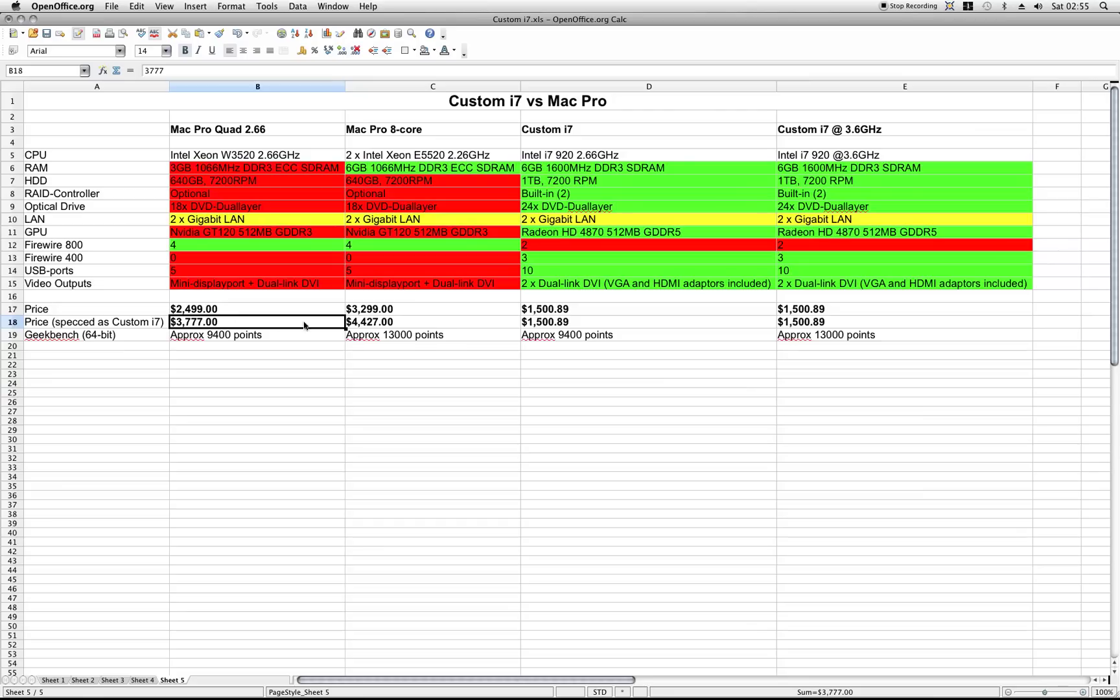
pyautogui.click(411, 313)
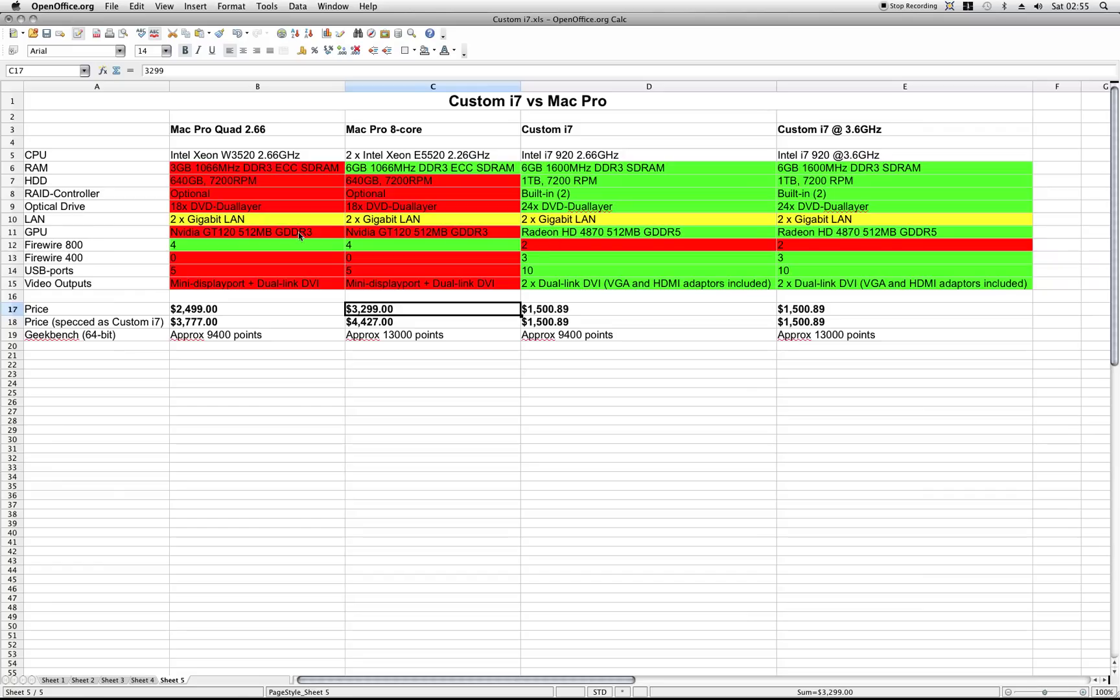
pyautogui.click(396, 326)
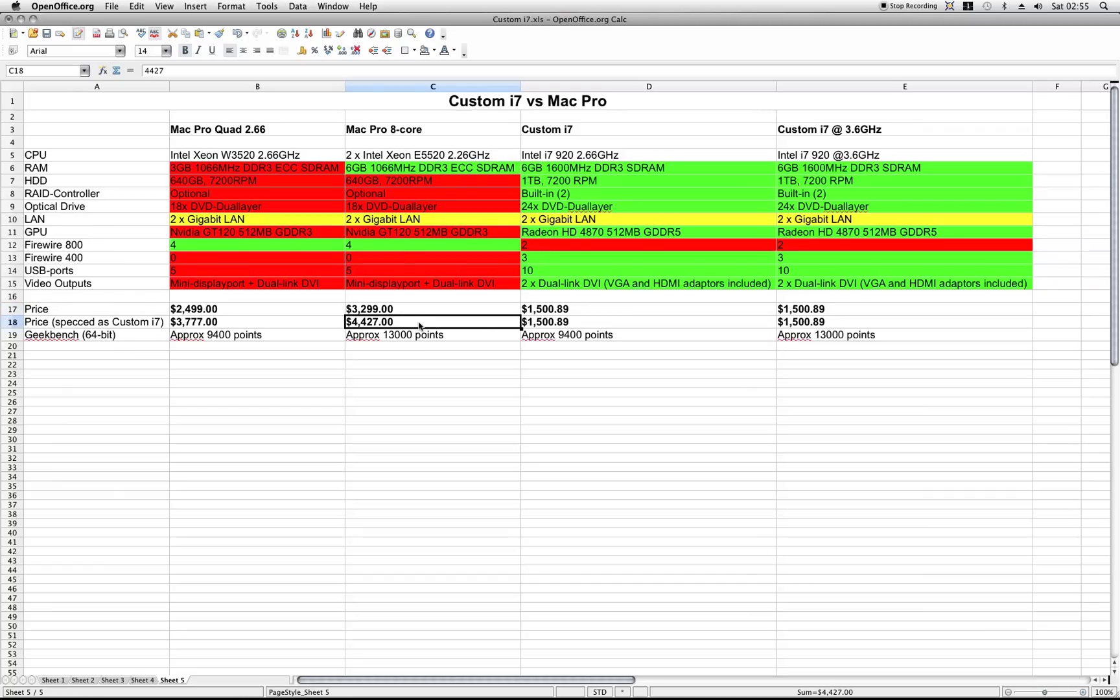
pyautogui.click(570, 325)
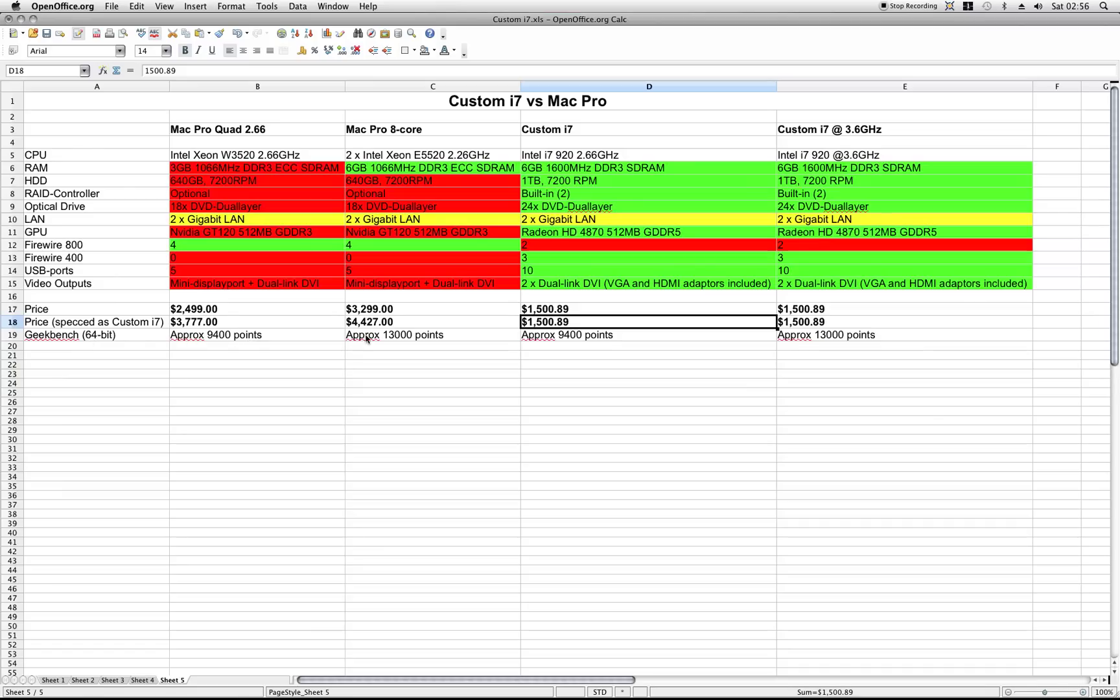
pyautogui.click(246, 337)
pyautogui.click(575, 336)
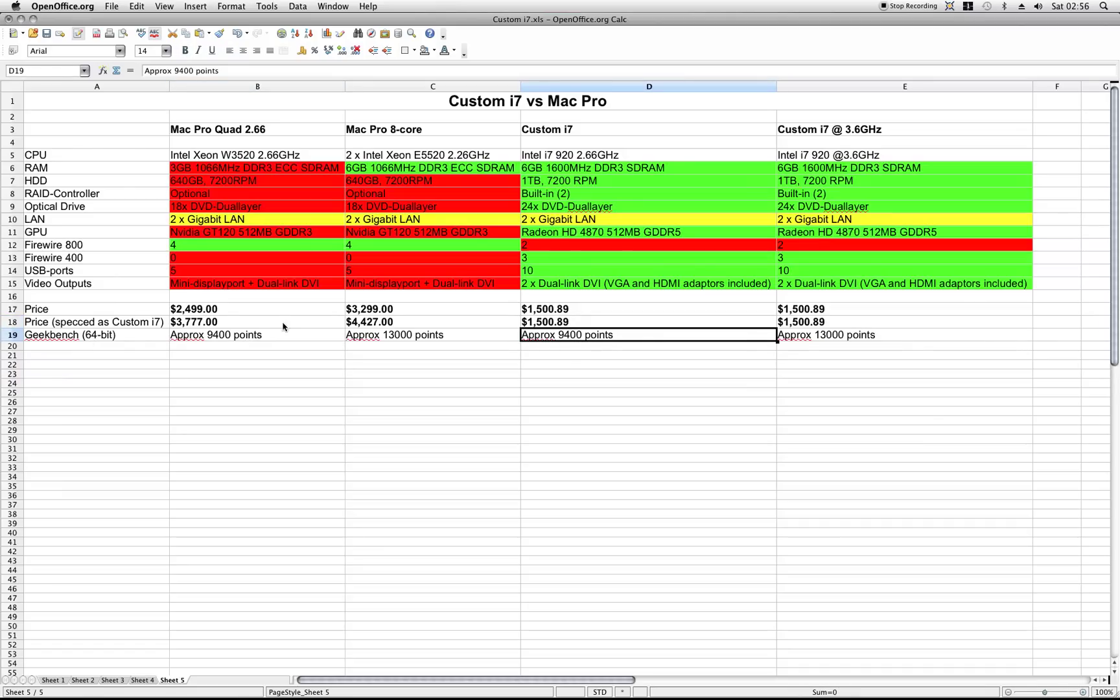
pyautogui.click(262, 334)
pyautogui.click(564, 337)
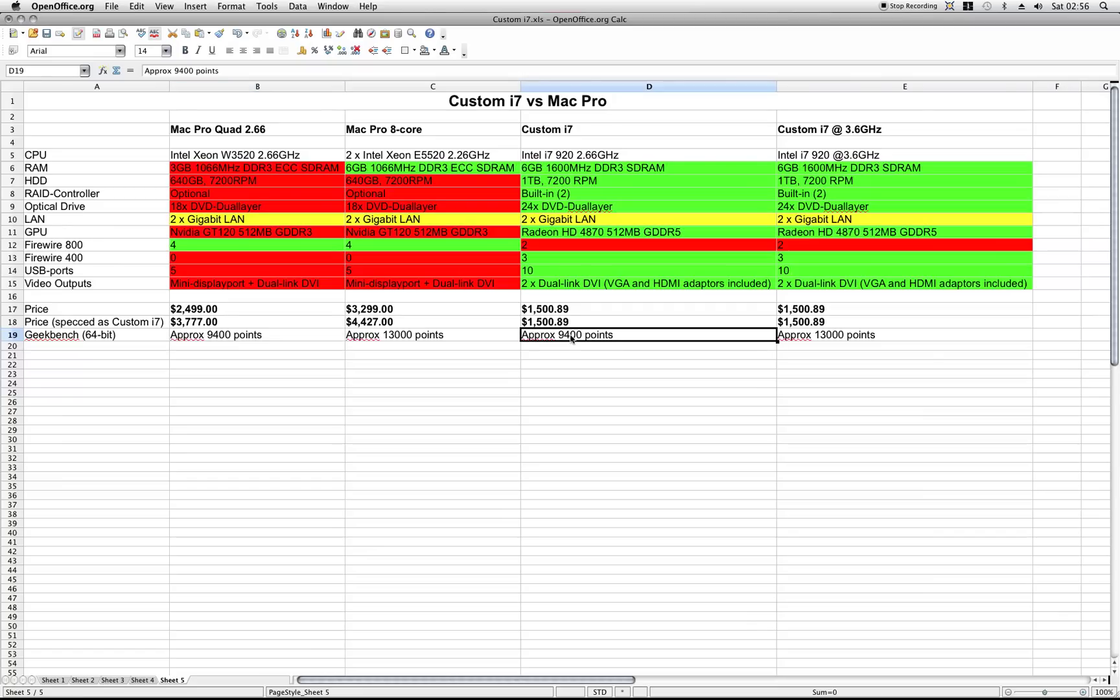